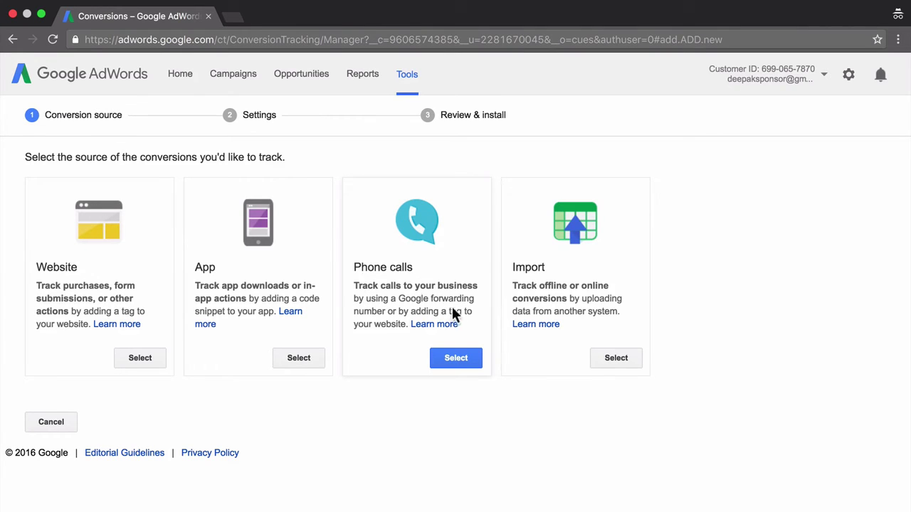
Choose Website as the conversion source and name the new conversion action "Sample conversion"
{"action": "left_click", "coordinate": [139, 358]}
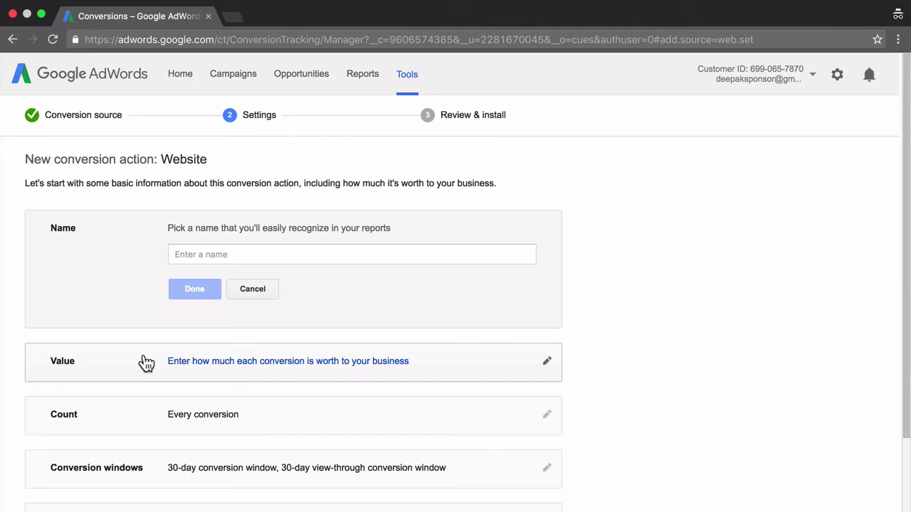
{"action": "left_click", "coordinate": [235, 255]}
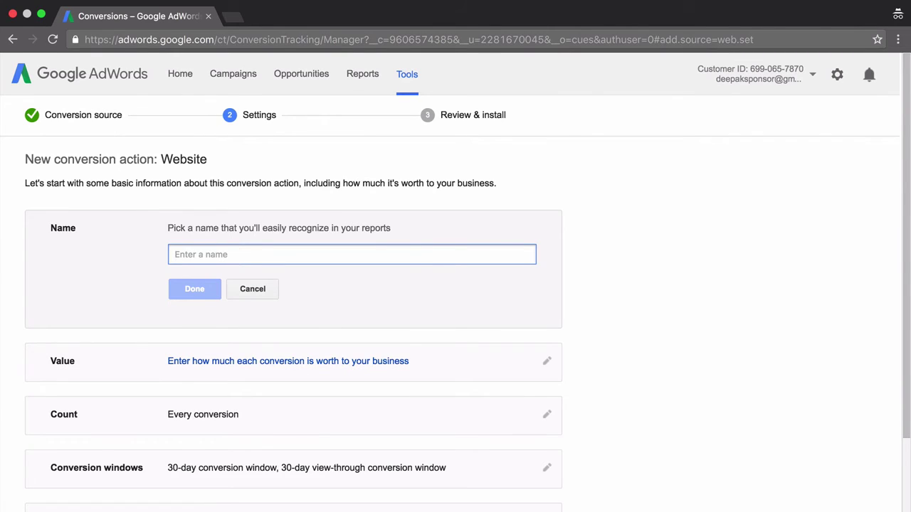
{"action": "type", "text": "Sample conversions"}
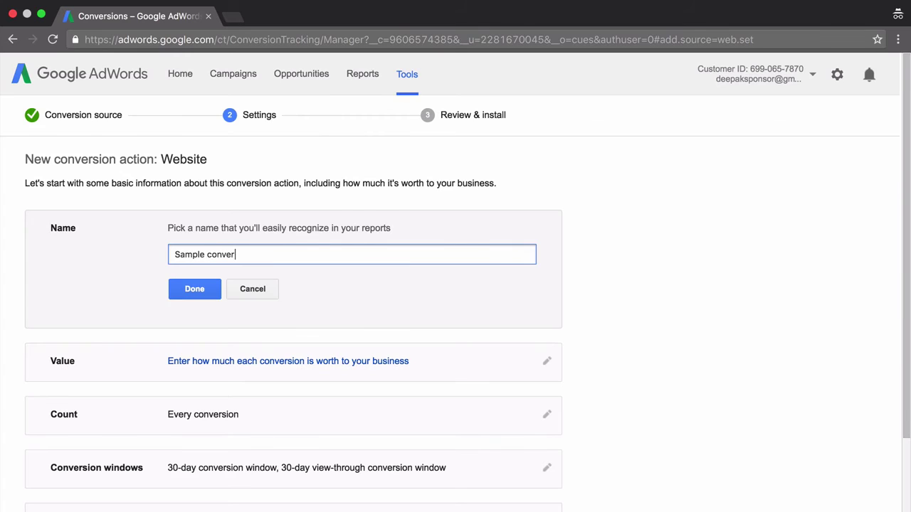
{"action": "key", "text": "BackSpace"}
{"action": "key", "text": "BackSpace"}
{"action": "key", "text": "BackSpace"}
{"action": "key", "text": "BackSpace"}
{"action": "type", "text": "ion"}
{"action": "left_click", "coordinate": [188, 288]}
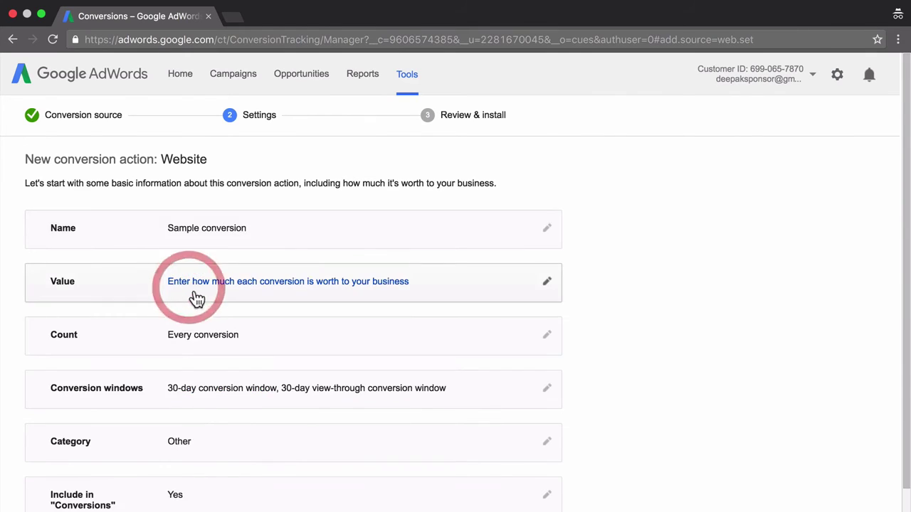
Assign the same value to every conversion, setting it to 2 US dollars
{"action": "left_click", "coordinate": [273, 292]}
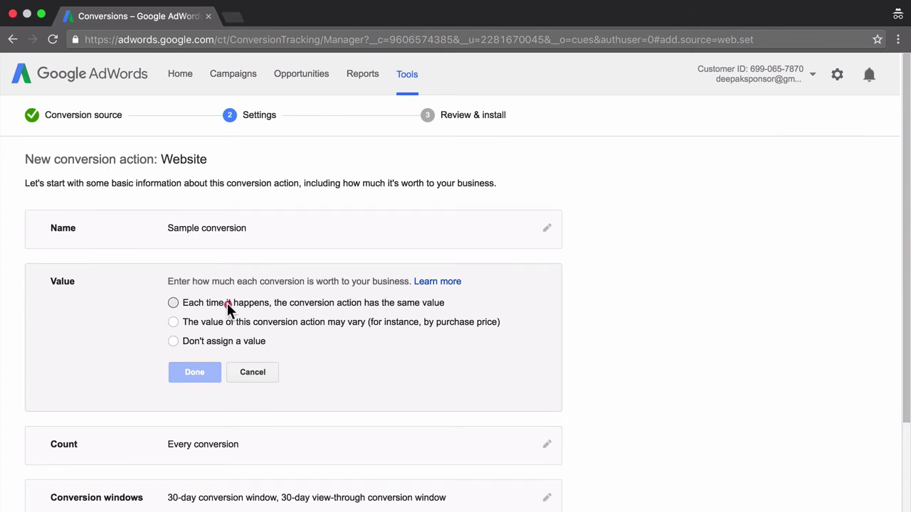
{"action": "left_click", "coordinate": [227, 303]}
{"action": "left_click", "coordinate": [299, 327]}
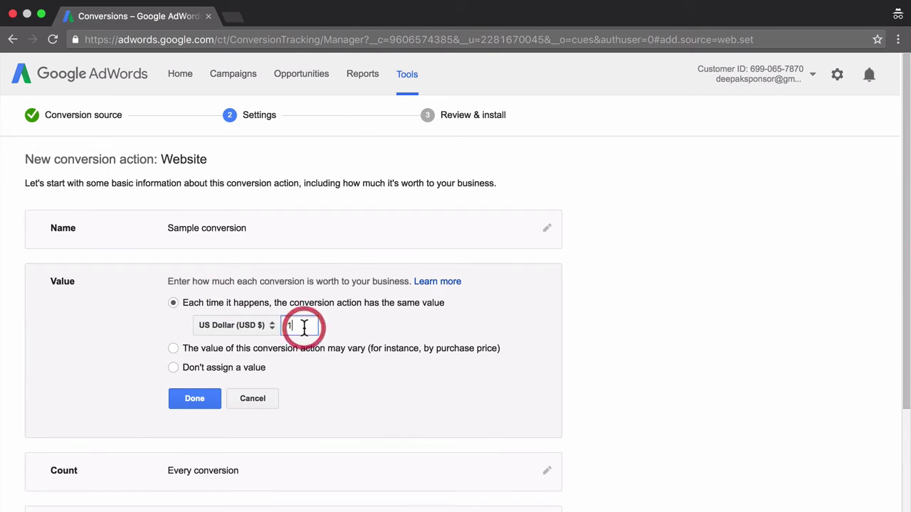
{"action": "double_click", "coordinate": [298, 327]}
{"action": "type", "text": "2"}
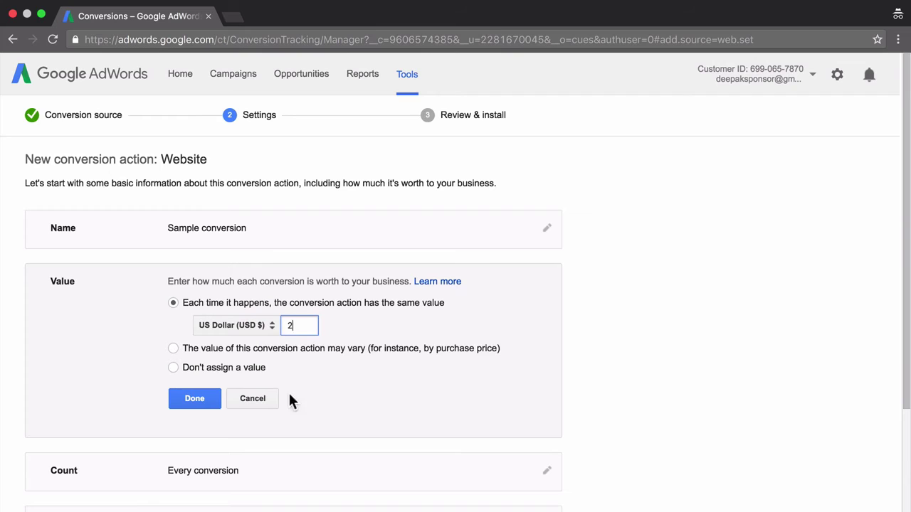
{"action": "left_click", "coordinate": [323, 381]}
{"action": "scroll", "coordinate": [320, 345], "scroll_direction": "down", "scroll_amount": 3}
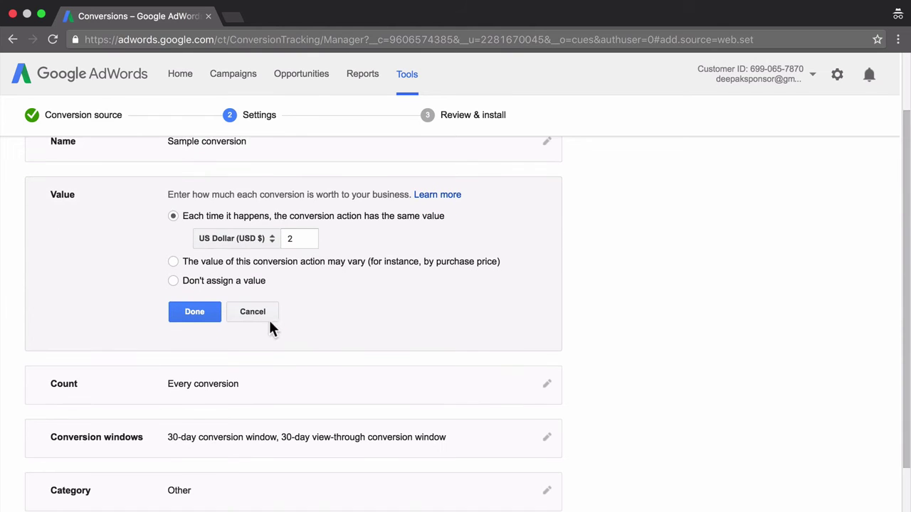
{"action": "left_click", "coordinate": [194, 312]}
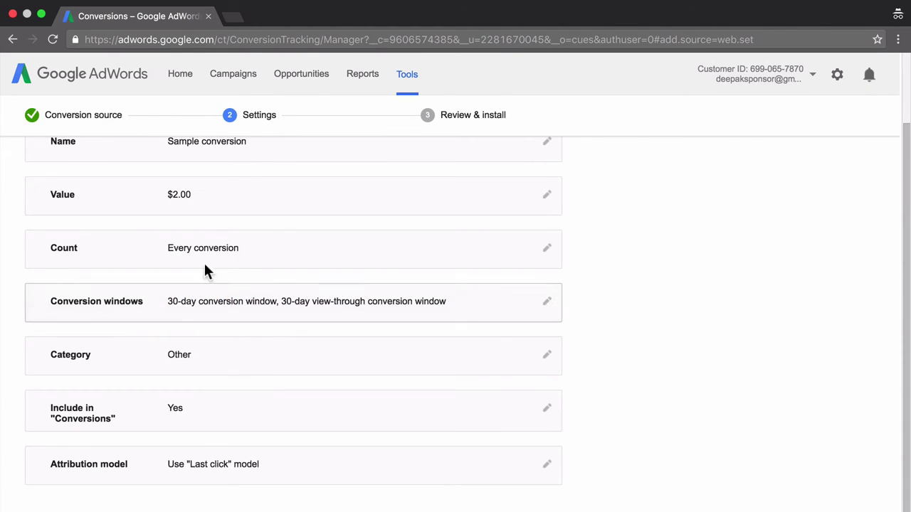
Set the conversion count to One, so several purchases from one ad click count as a single conversion
{"action": "left_click", "coordinate": [242, 266]}
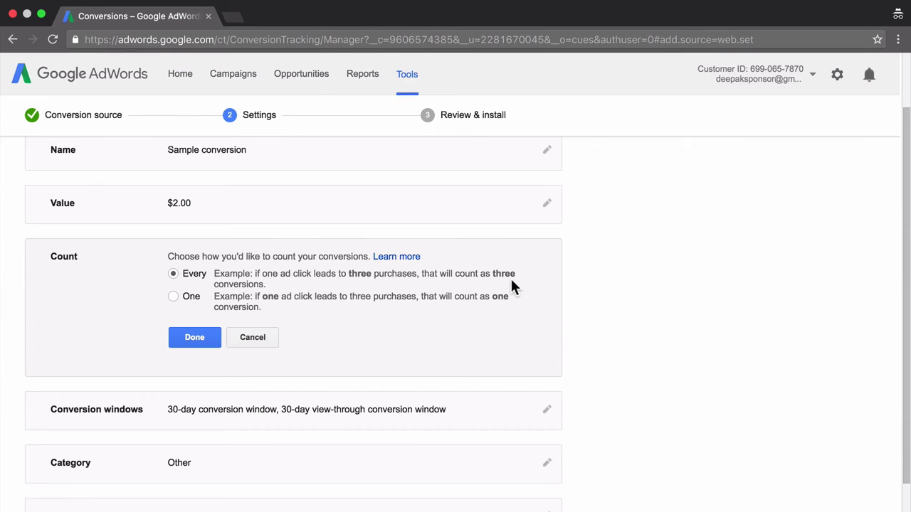
{"action": "left_click", "coordinate": [174, 297]}
{"action": "left_click", "coordinate": [195, 300]}
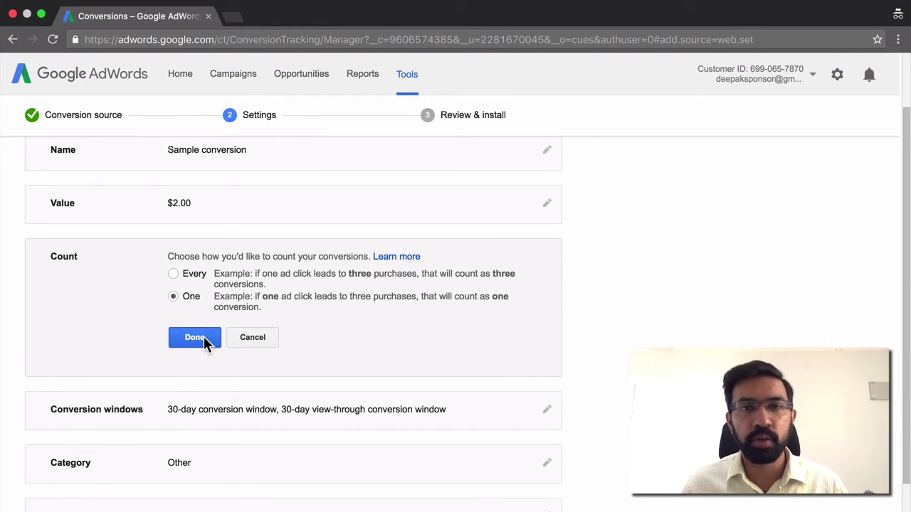
{"action": "left_click", "coordinate": [203, 337]}
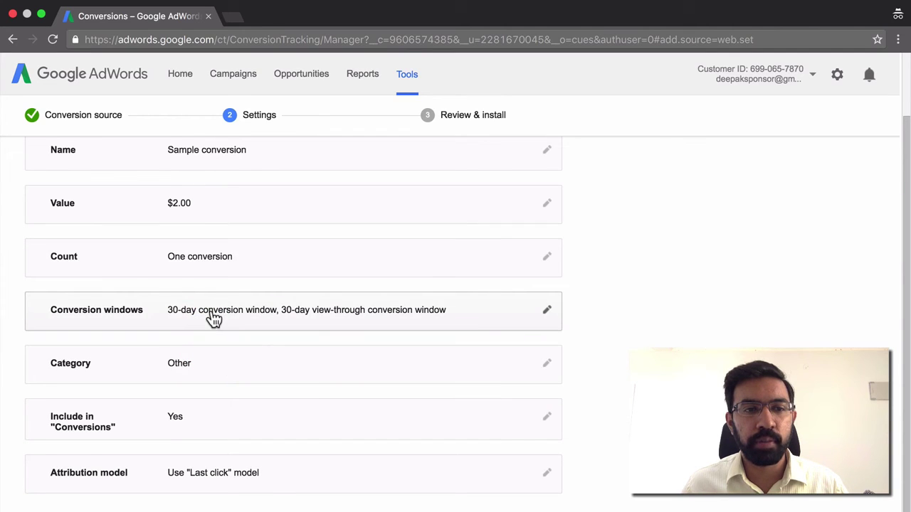
Confirm 30 days for both the click conversion window and the view-through conversion window
{"action": "left_click", "coordinate": [213, 319]}
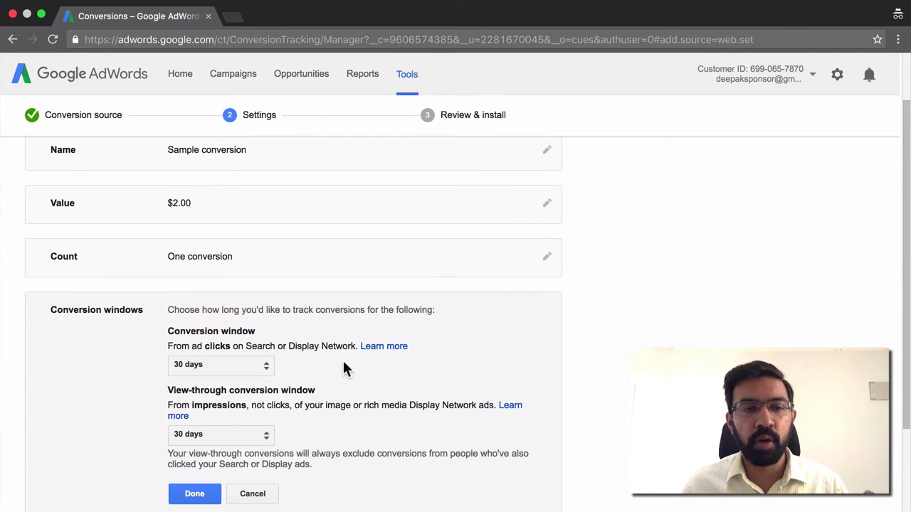
{"action": "scroll", "coordinate": [343, 363], "scroll_direction": "down", "scroll_amount": 2}
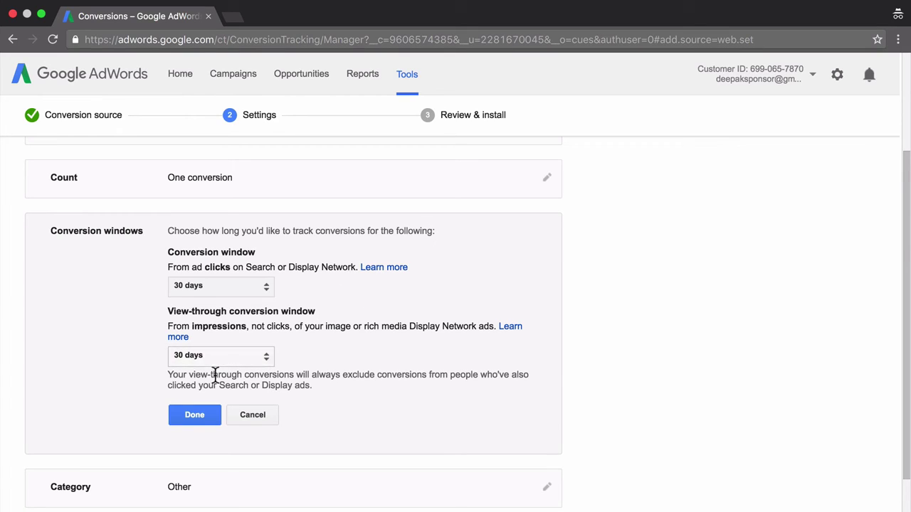
{"action": "left_click", "coordinate": [211, 416]}
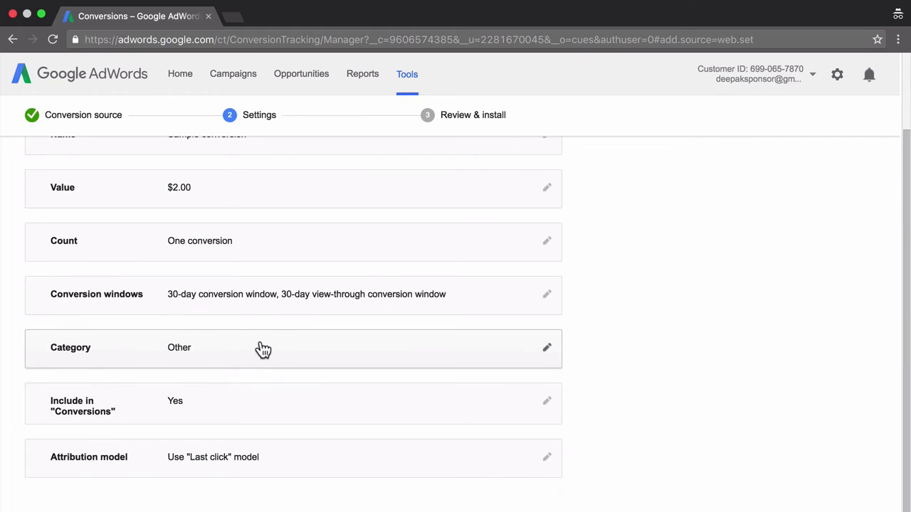
Set the conversion action's category to Purchase/Sale
{"action": "left_click", "coordinate": [262, 353]}
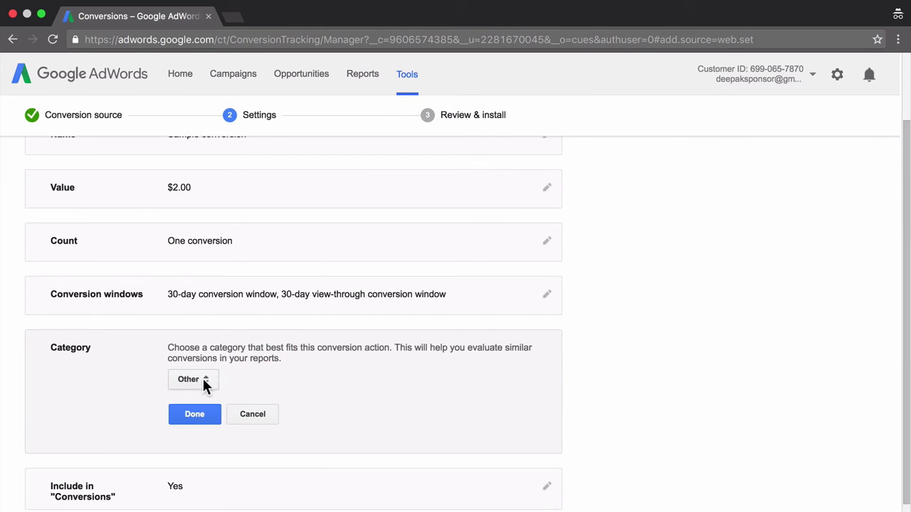
{"action": "left_click", "coordinate": [204, 382]}
{"action": "left_click", "coordinate": [204, 401]}
{"action": "left_click", "coordinate": [277, 396]}
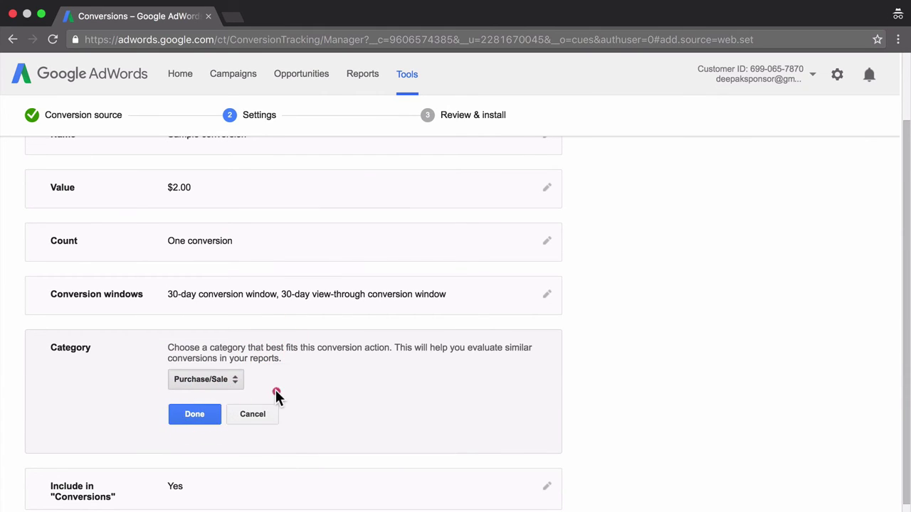
{"action": "left_click", "coordinate": [215, 413]}
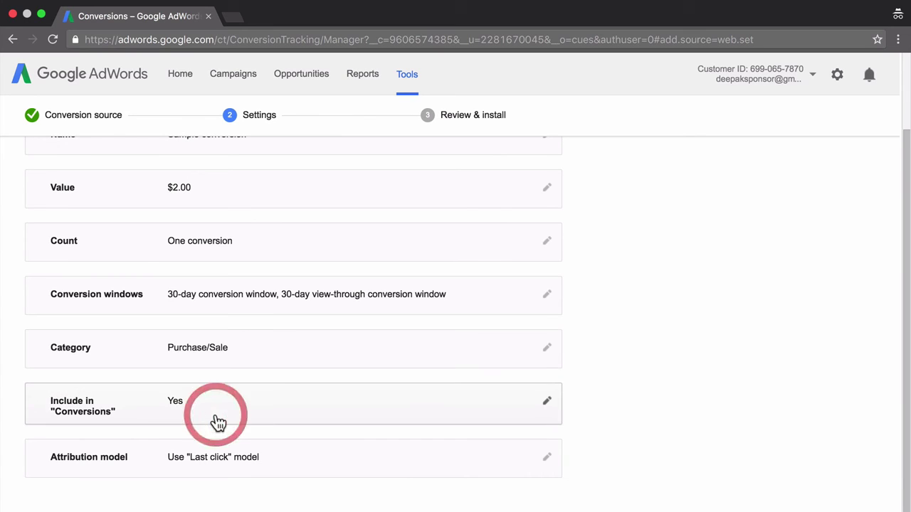
Confirm inclusion in the "Conversions" column and the Last click attribution model, and save the conversion action
{"action": "left_click", "coordinate": [259, 415]}
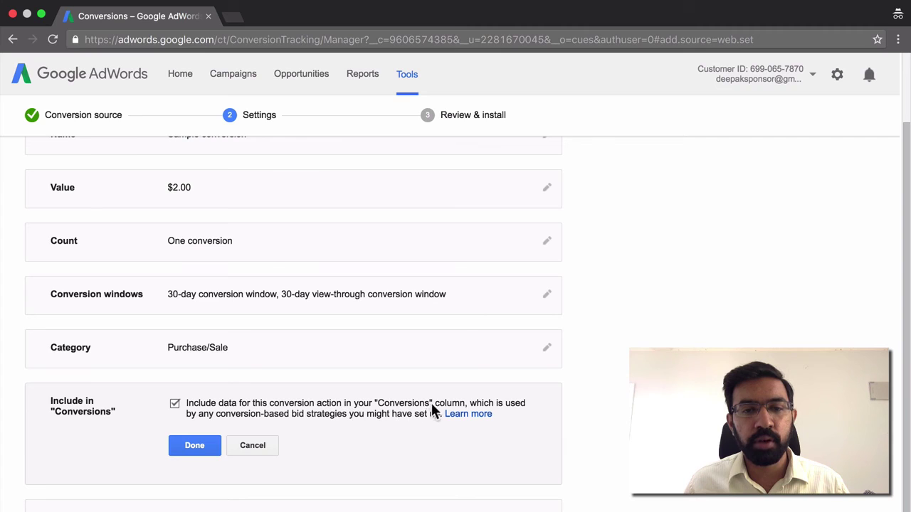
{"action": "left_click", "coordinate": [212, 447]}
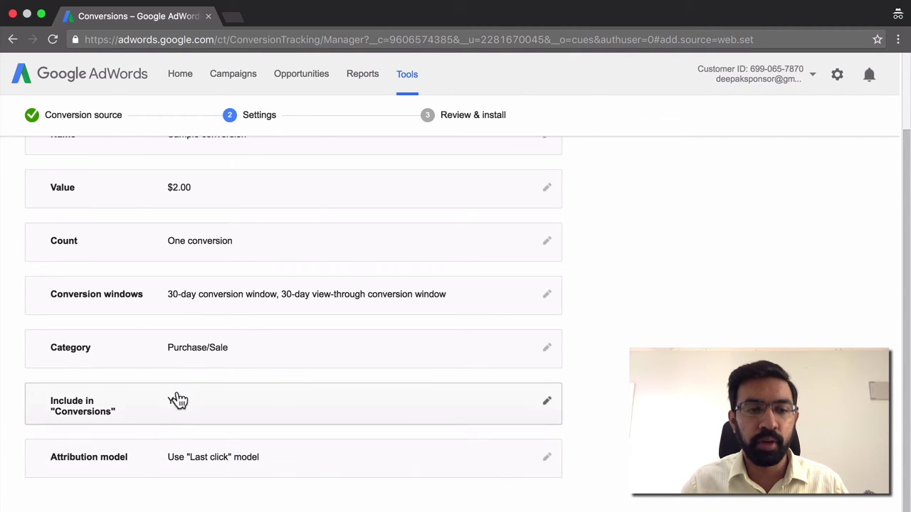
{"action": "left_click", "coordinate": [185, 443]}
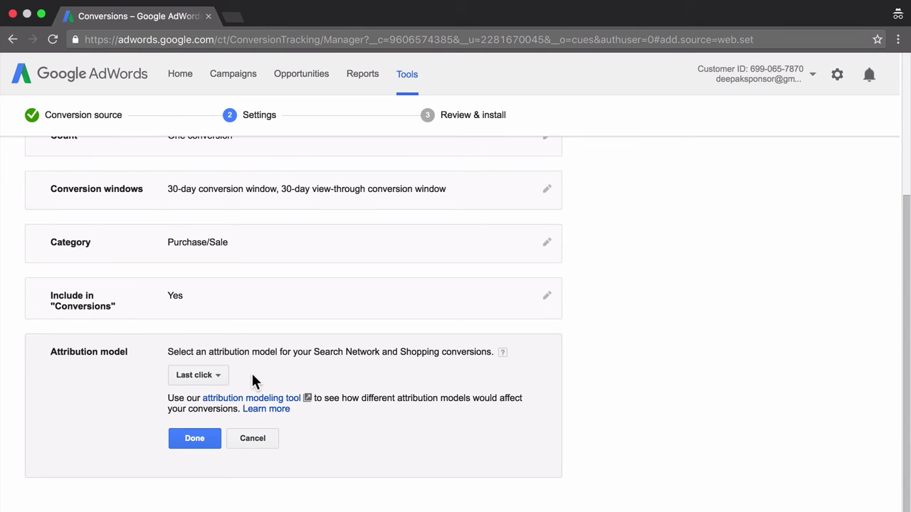
{"action": "left_click", "coordinate": [195, 439]}
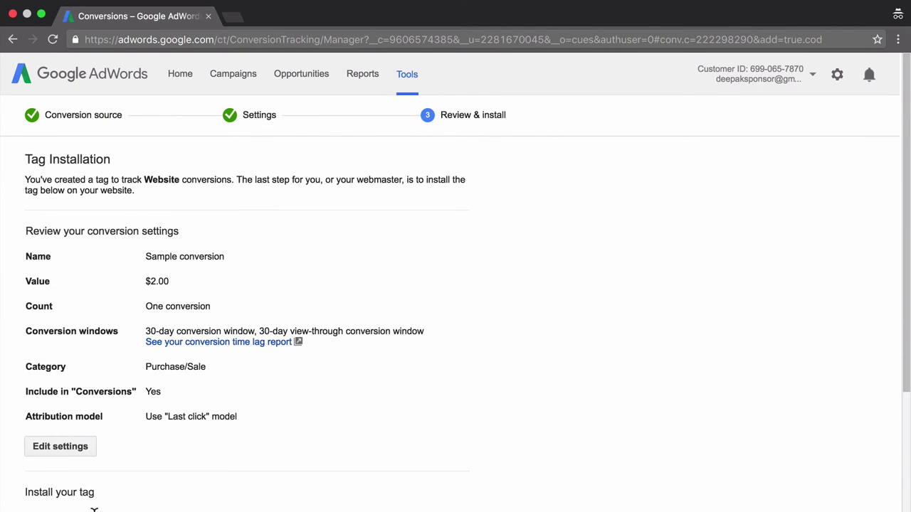
Select the whole tag code for Sample conversion and finish the tag installation, returning to the conversion actions list
{"action": "scroll", "coordinate": [94, 509], "scroll_direction": "down", "scroll_amount": 1}
{"action": "scroll", "coordinate": [94, 509], "scroll_direction": "up", "scroll_amount": 1}
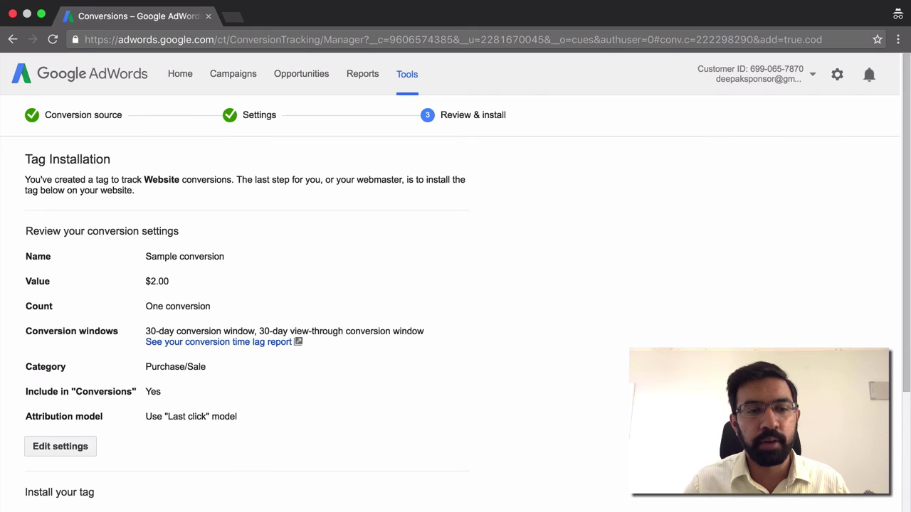
{"action": "scroll", "coordinate": [96, 508], "scroll_direction": "down", "scroll_amount": 5}
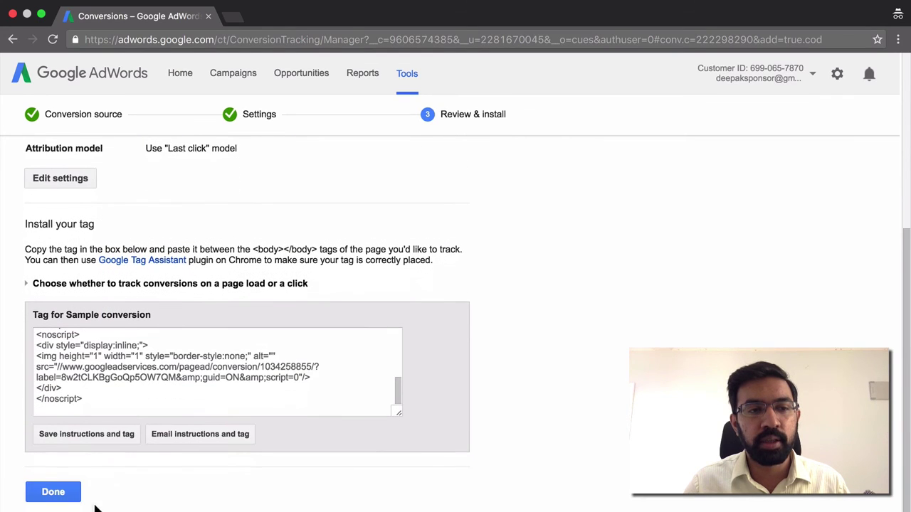
{"action": "scroll", "coordinate": [135, 395], "scroll_direction": "up", "scroll_amount": 6}
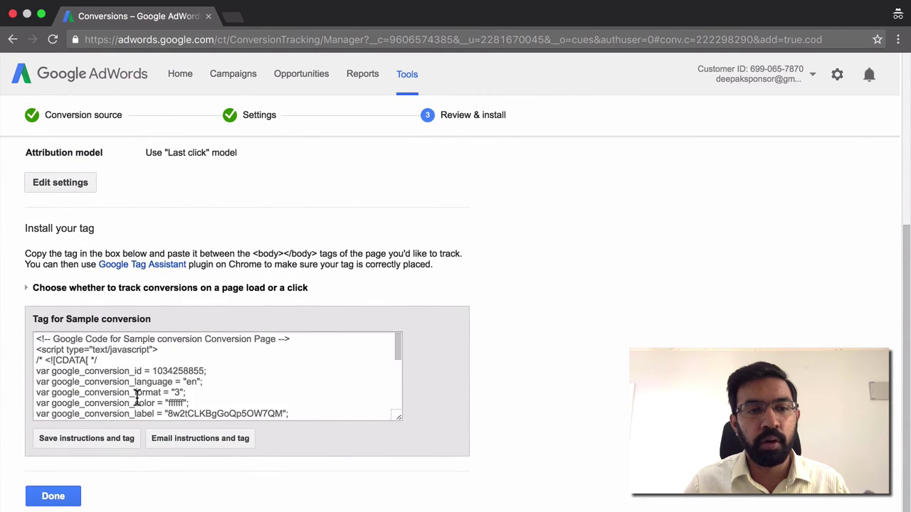
{"action": "left_click", "coordinate": [132, 372]}
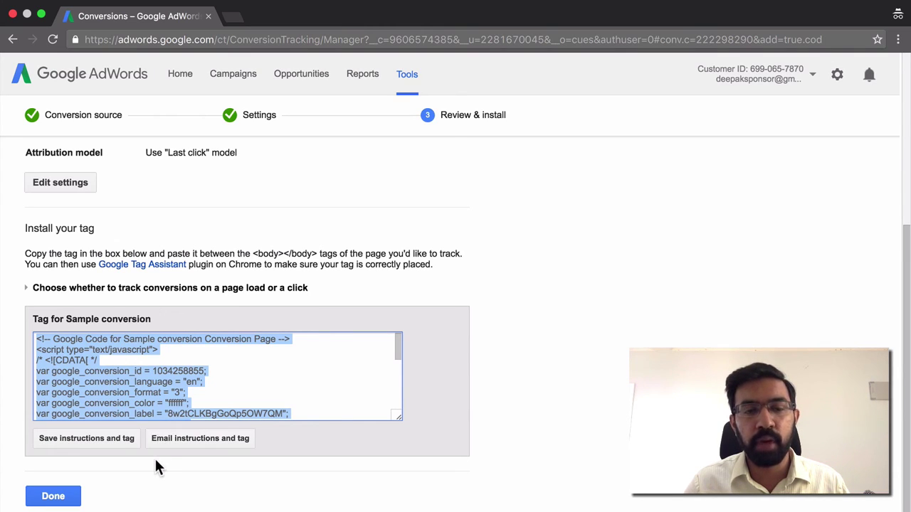
{"action": "scroll", "coordinate": [154, 457], "scroll_direction": "down", "scroll_amount": 1}
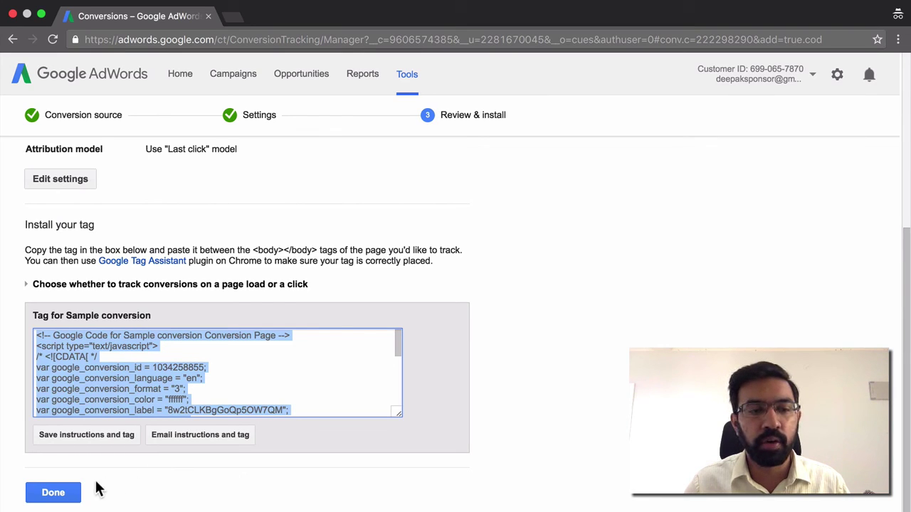
{"action": "left_click", "coordinate": [71, 497]}
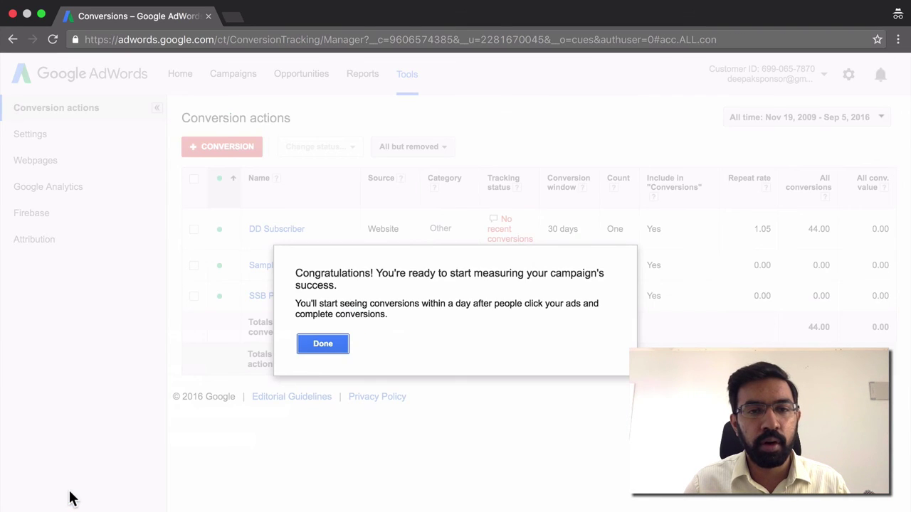
{"action": "left_click", "coordinate": [323, 344]}
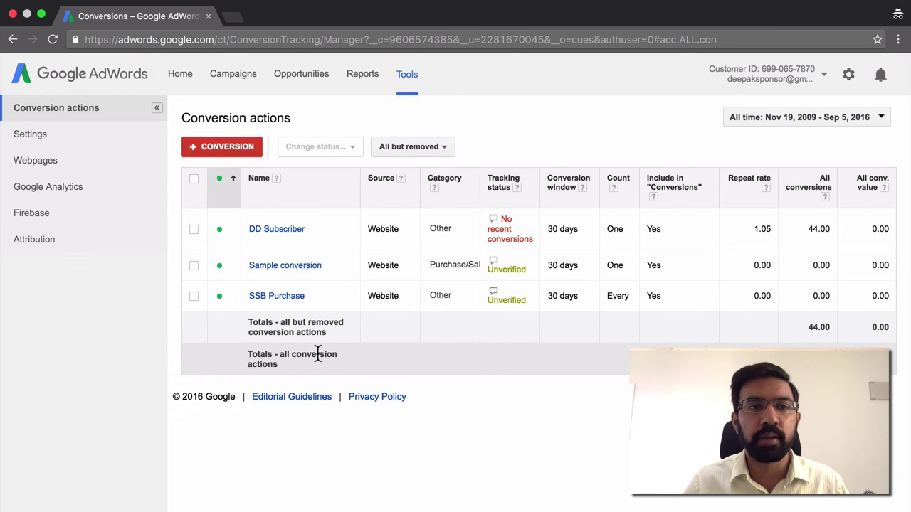
Open the LDM campaign's ad groups and examine their conversions, cost per conversion and conversion rates, especially for Learn Digital
{"action": "left_click", "coordinate": [229, 74]}
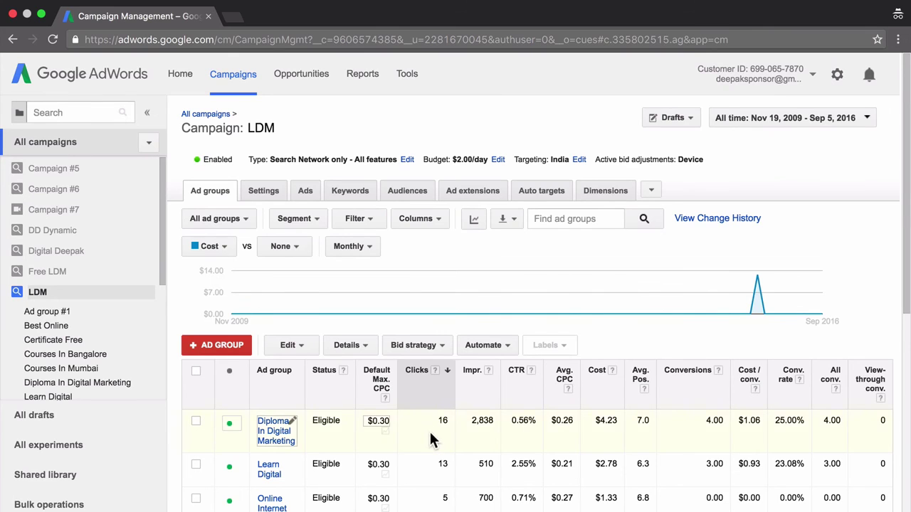
{"action": "scroll", "coordinate": [432, 436], "scroll_direction": "down", "scroll_amount": 2}
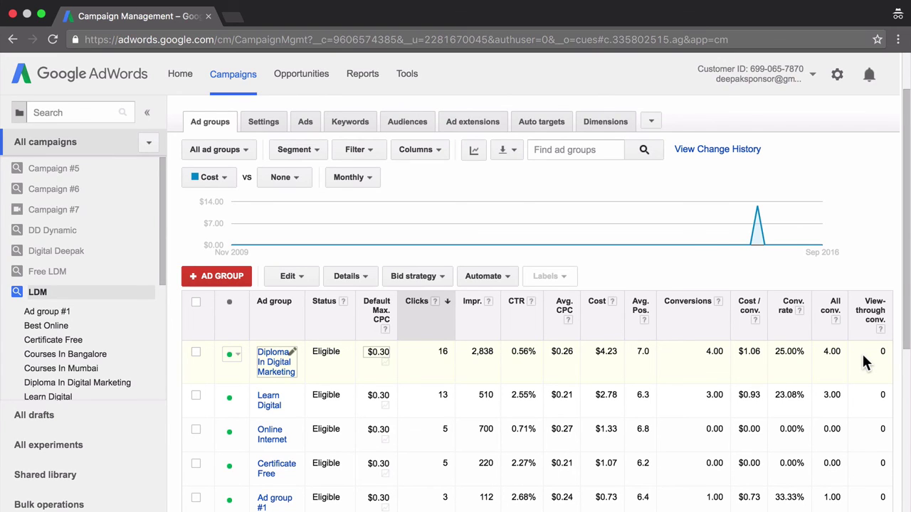
{"action": "scroll", "coordinate": [862, 352], "scroll_direction": "down", "scroll_amount": 1}
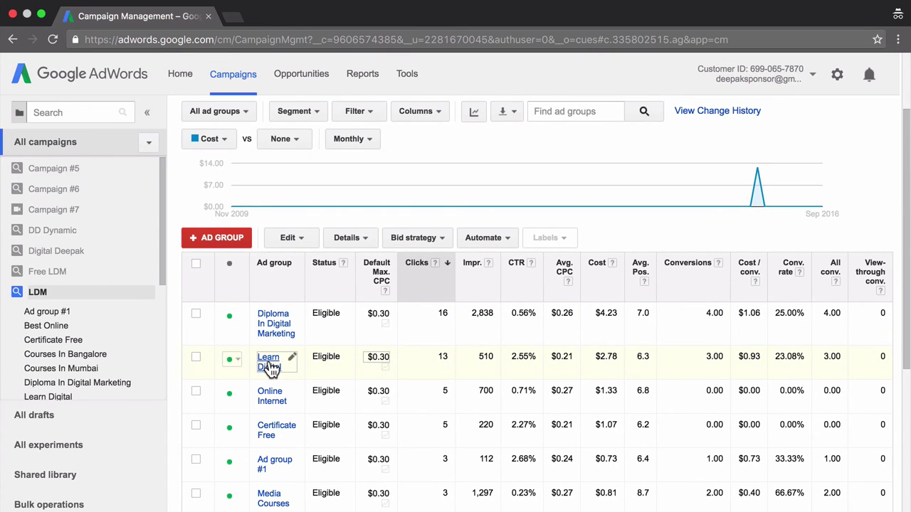
{"action": "left_click_drag", "start_coordinate": [760, 356], "coordinate": [737, 356]}
{"action": "left_click", "coordinate": [748, 357]}
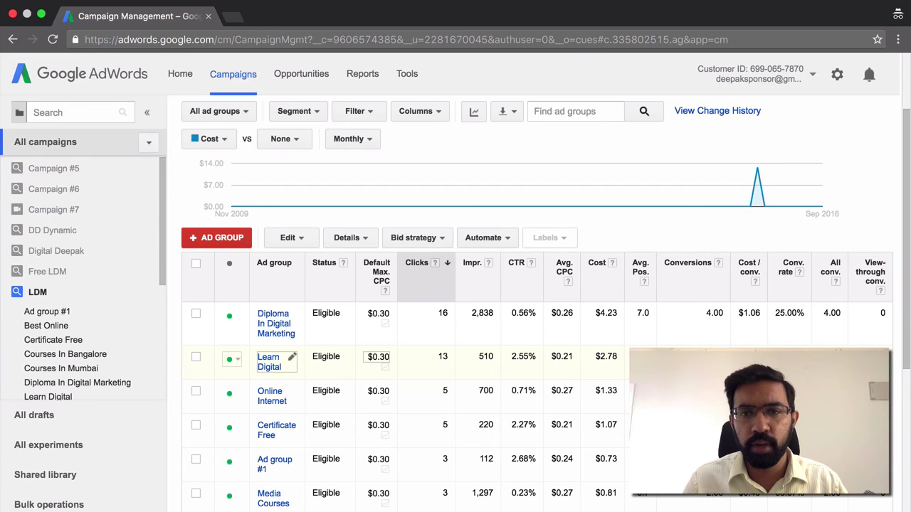
{"action": "scroll", "coordinate": [539, 285], "scroll_direction": "up", "scroll_amount": 3}
{"action": "scroll", "coordinate": [538, 284], "scroll_direction": "up", "scroll_amount": 1}
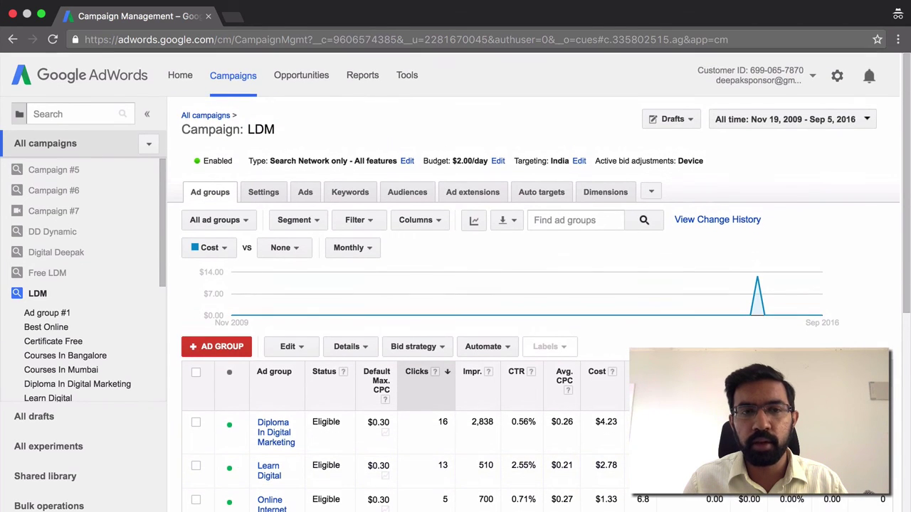